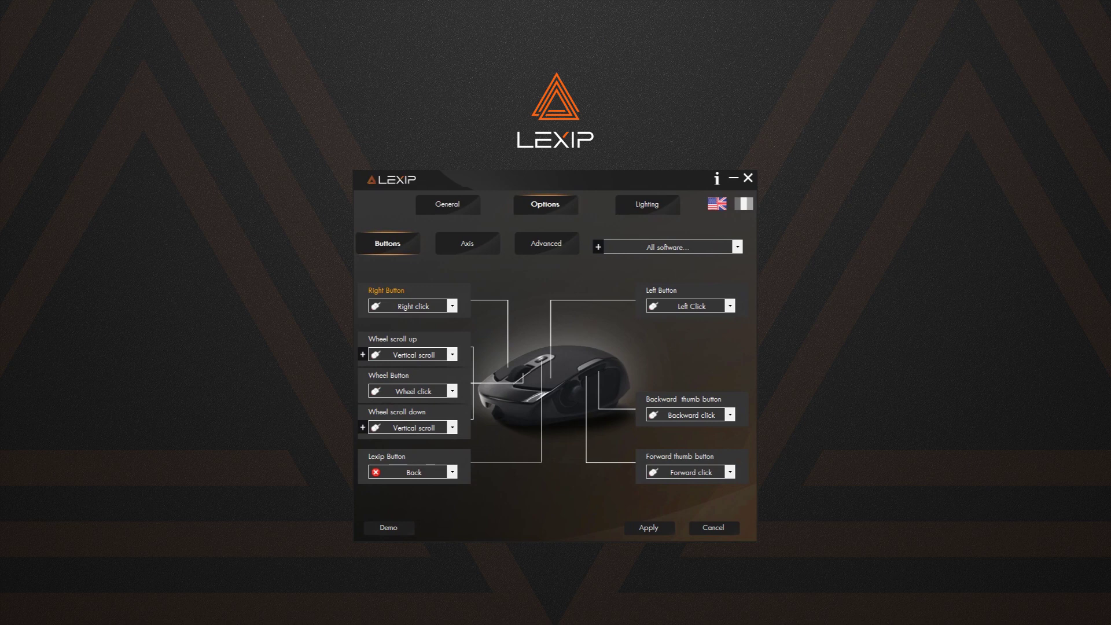
Browse the software profile list, keep 'All software' selected, and go to the Axis page.
{"action": "left_click", "coordinate": [674, 247]}
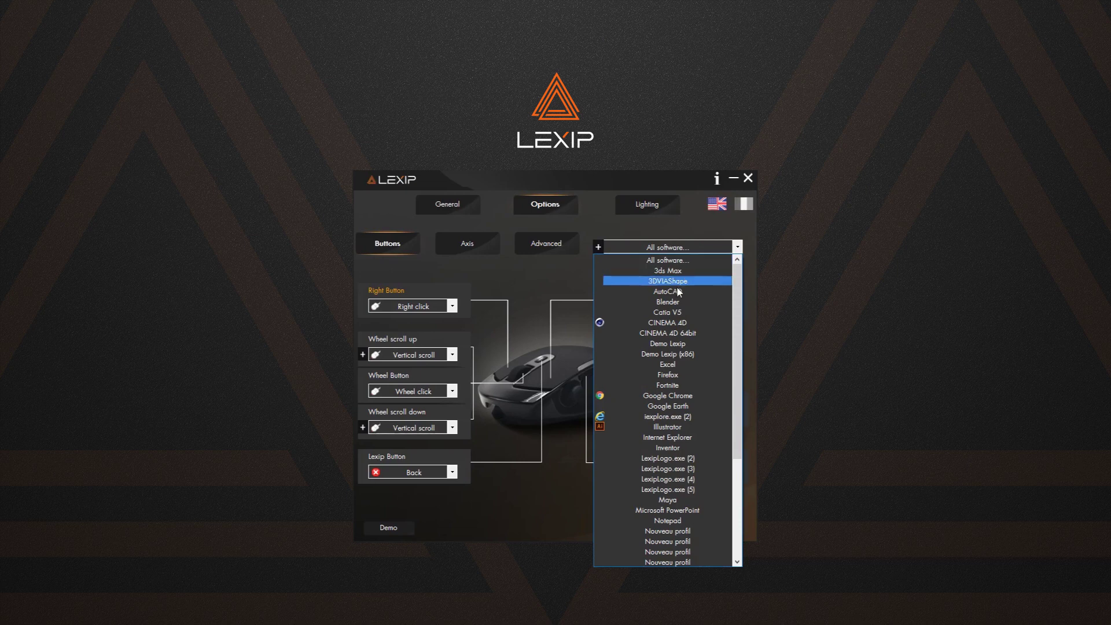
{"action": "scroll", "coordinate": [679, 318], "scroll_direction": "down", "scroll_amount": 3}
{"action": "scroll", "coordinate": [679, 319], "scroll_direction": "down", "scroll_amount": 3}
{"action": "scroll", "coordinate": [683, 289], "scroll_direction": "up", "scroll_amount": 10}
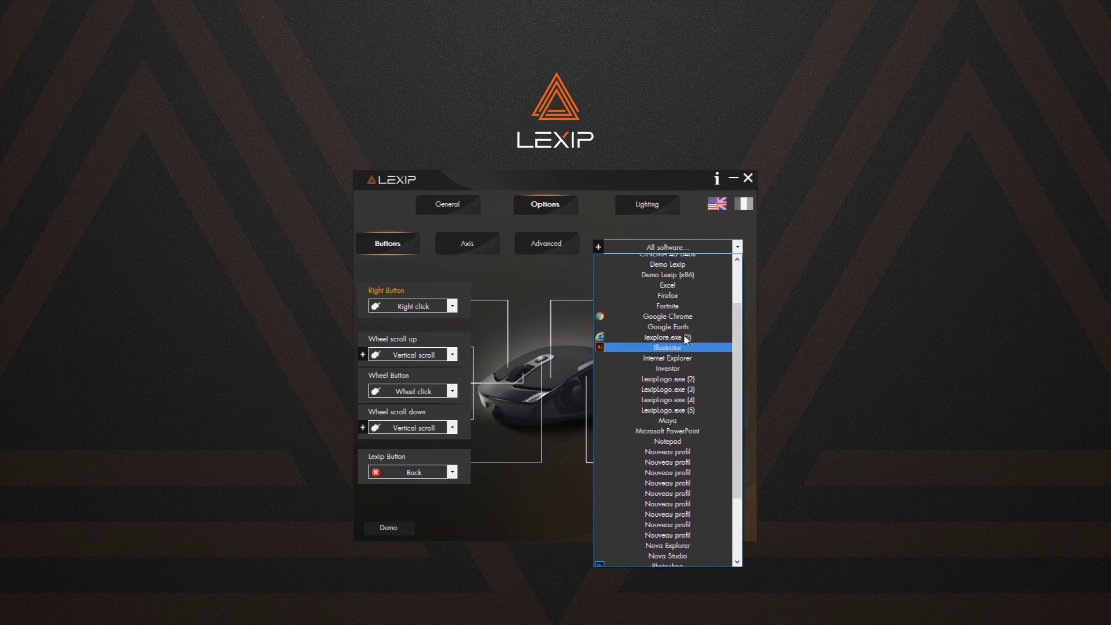
{"action": "left_click", "coordinate": [688, 248]}
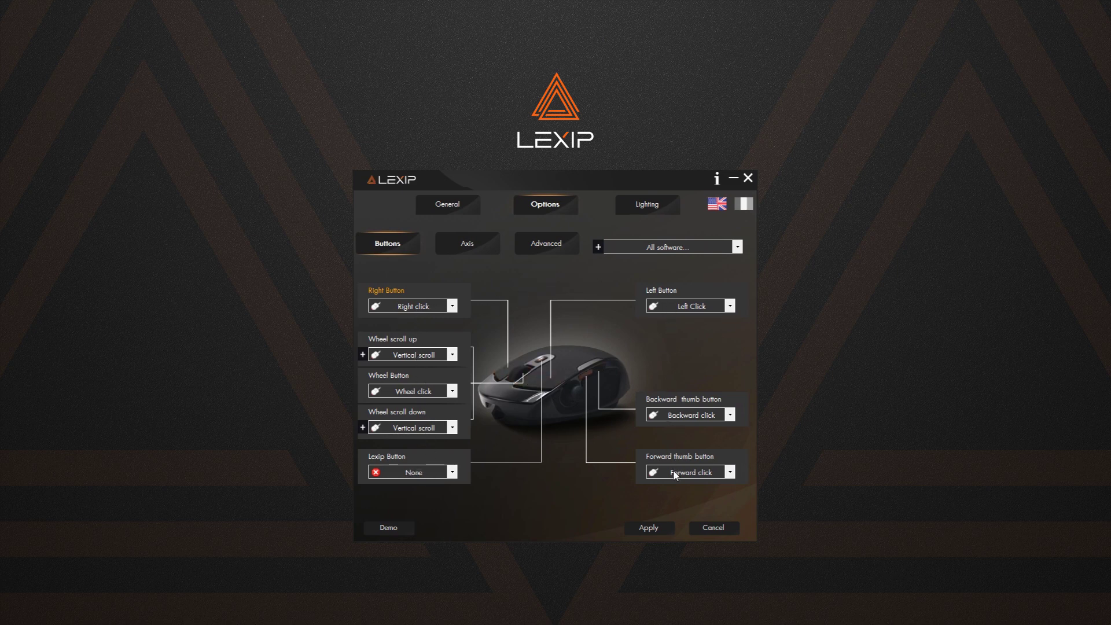
{"action": "left_click", "coordinate": [463, 249]}
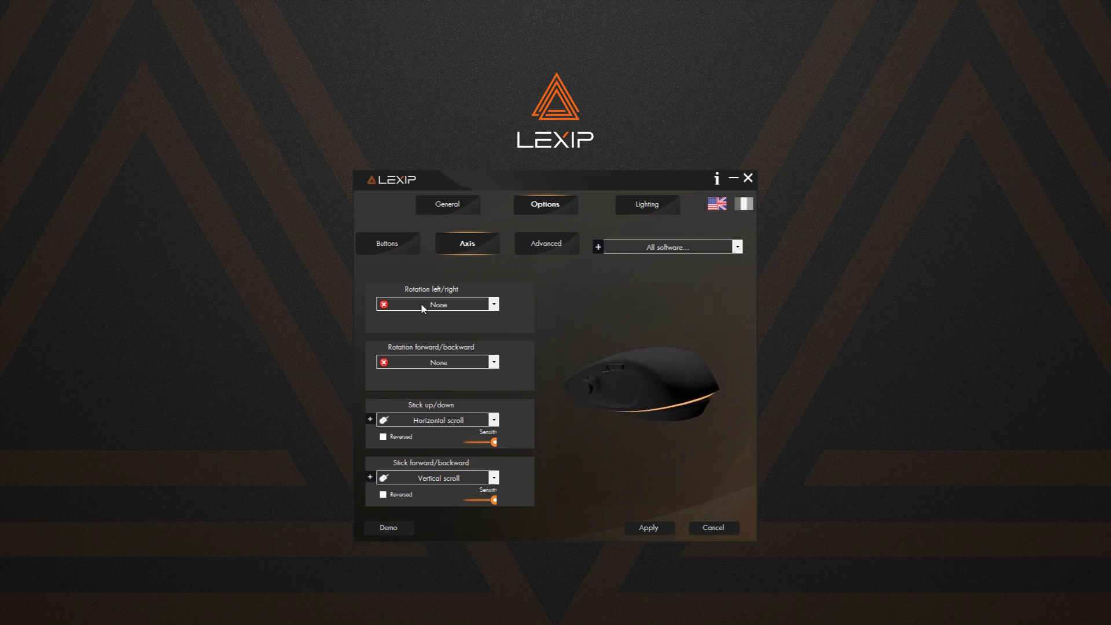
{"action": "left_click", "coordinate": [560, 247]}
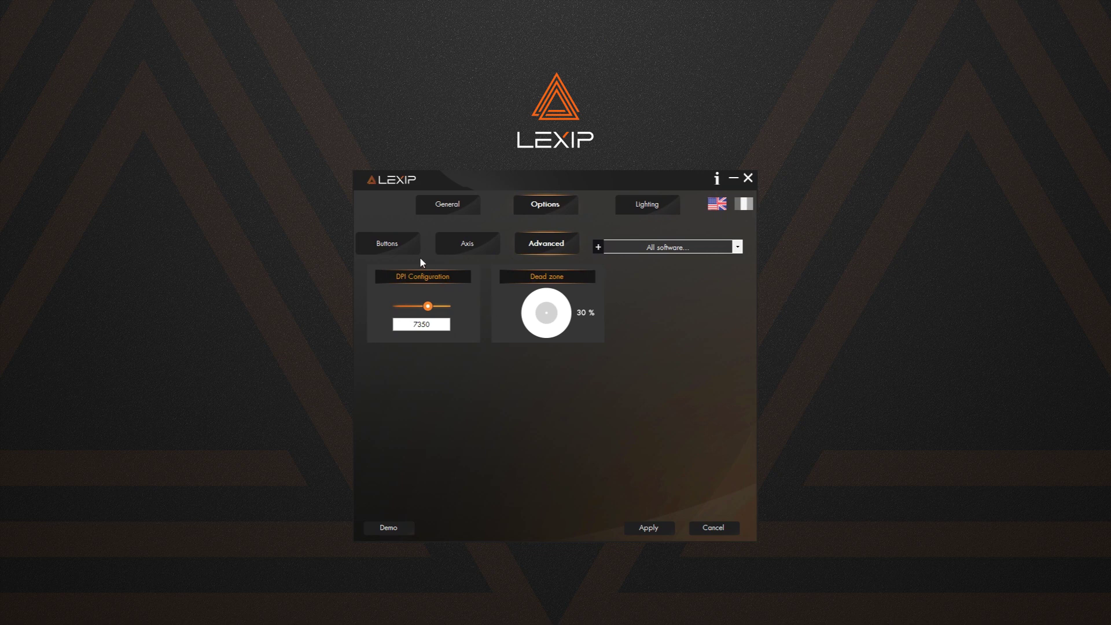
{"action": "left_click", "coordinate": [399, 246]}
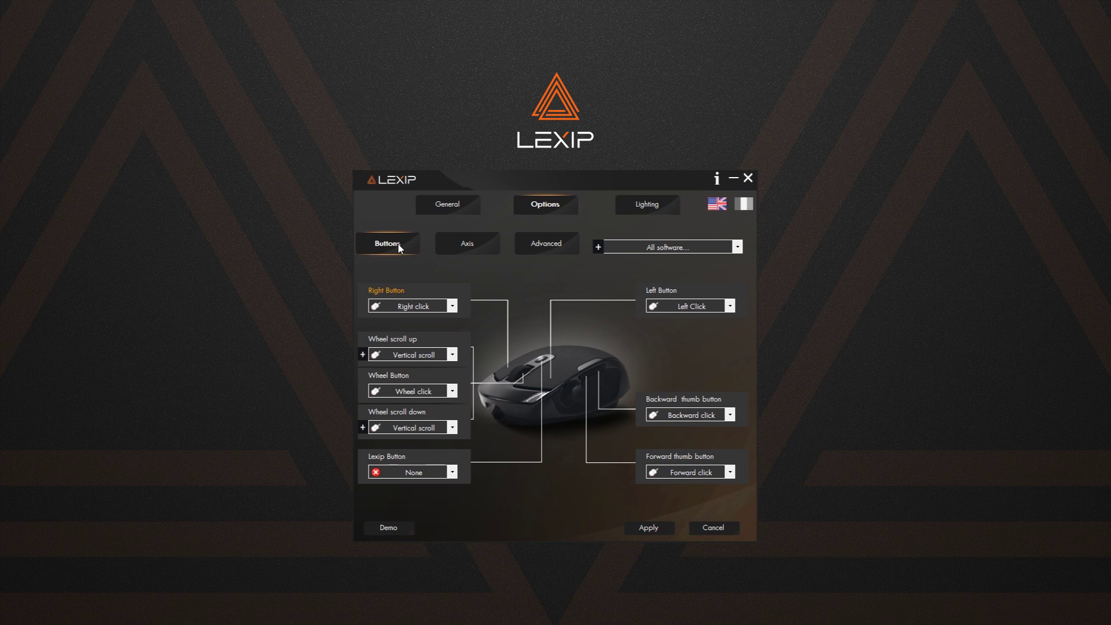
Map the Right Button to the keyboard shortcut Ctrl L + C with progressive key press.
{"action": "left_click", "coordinate": [452, 307]}
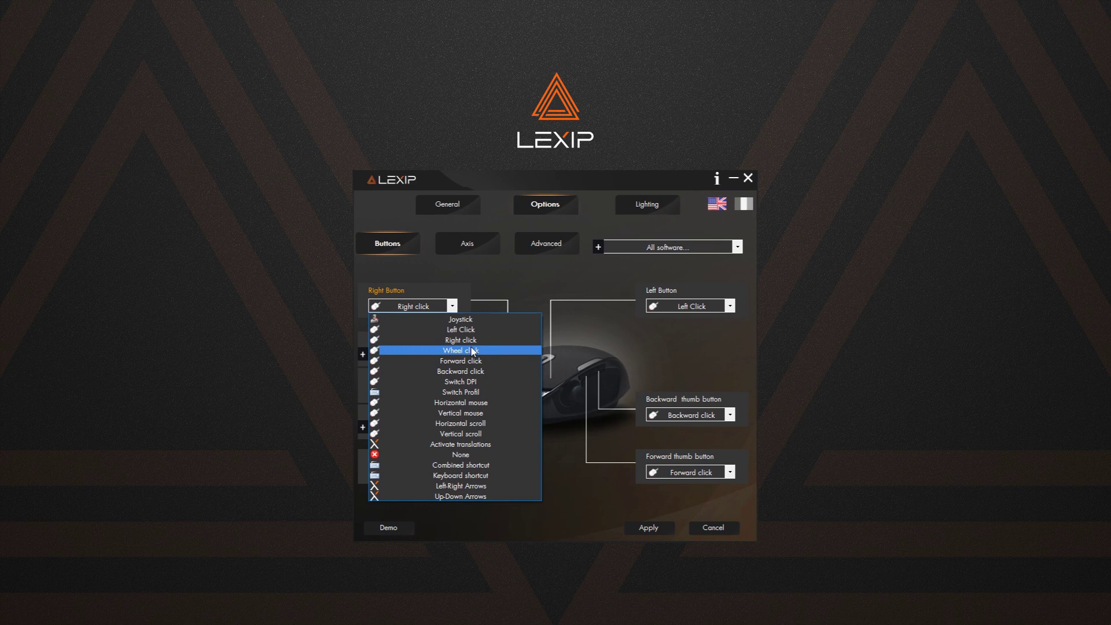
{"action": "left_click", "coordinate": [503, 471]}
{"action": "left_click", "coordinate": [458, 302]}
{"action": "left_click", "coordinate": [486, 364]}
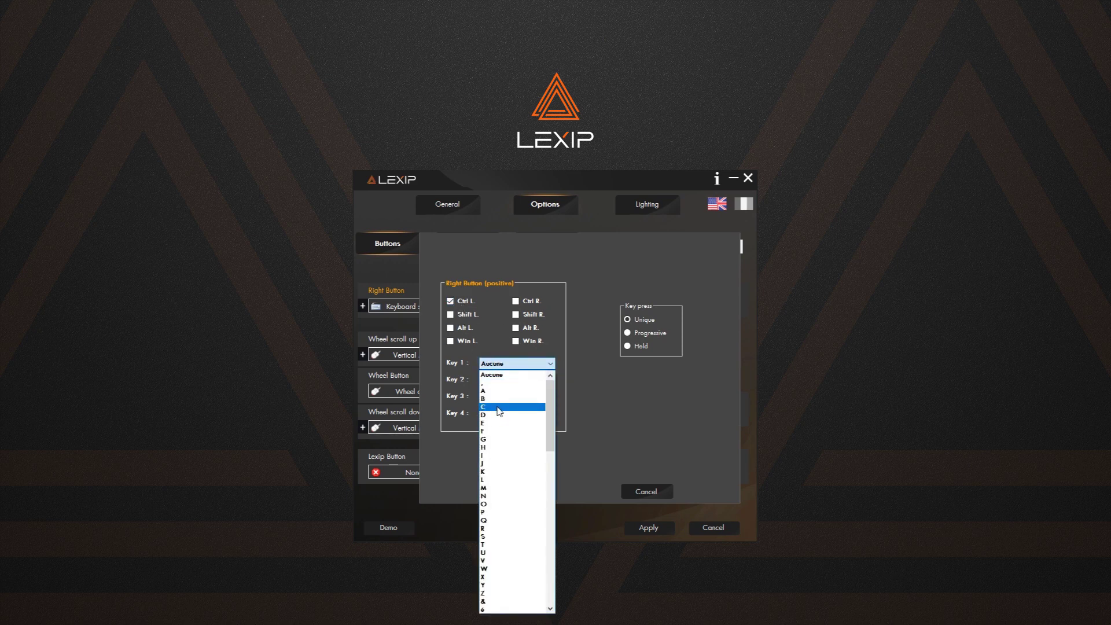
{"action": "left_click", "coordinate": [497, 408]}
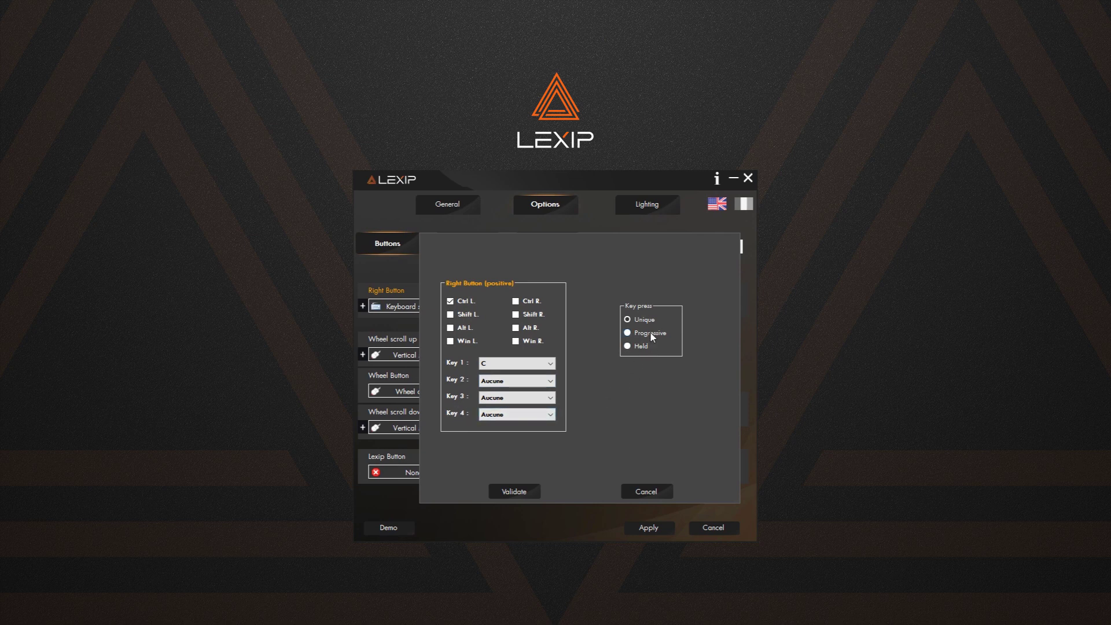
{"action": "left_click", "coordinate": [640, 348]}
{"action": "left_click", "coordinate": [651, 335]}
{"action": "left_click", "coordinate": [656, 493]}
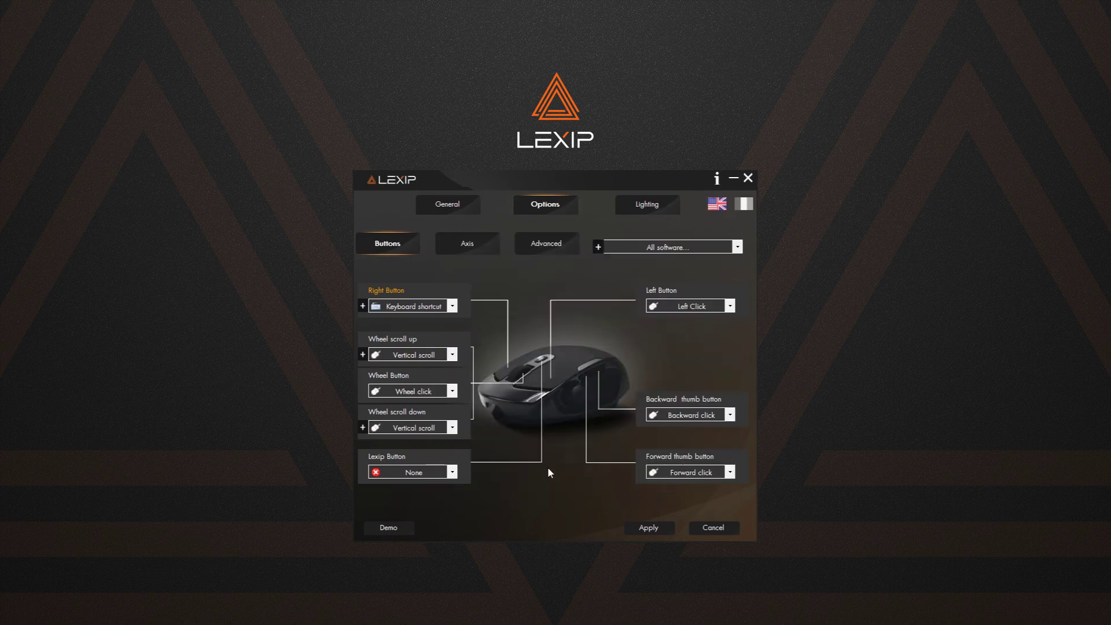
Try Switch DPI on the Right Button with DPI levels 100 and 3500, then dismiss it.
{"action": "left_click", "coordinate": [452, 306]}
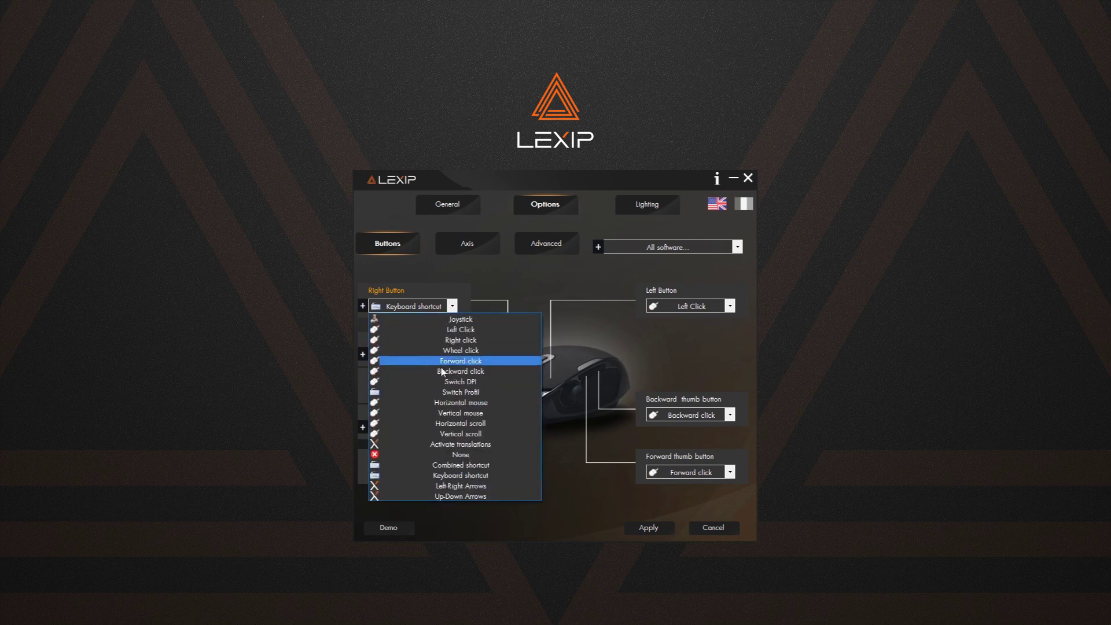
{"action": "left_click", "coordinate": [506, 386]}
{"action": "type", "text": "100"}
{"action": "left_click", "coordinate": [613, 330]}
{"action": "left_click", "coordinate": [617, 345]}
{"action": "type", "text": "35"}
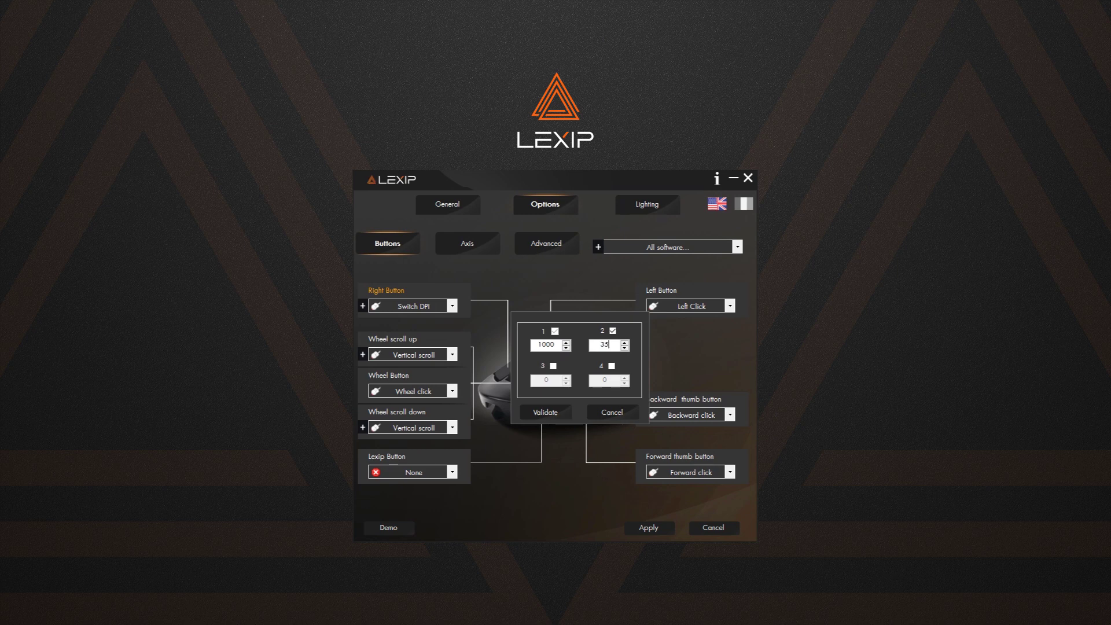
{"action": "type", "text": "00"}
{"action": "left_click", "coordinate": [596, 412]}
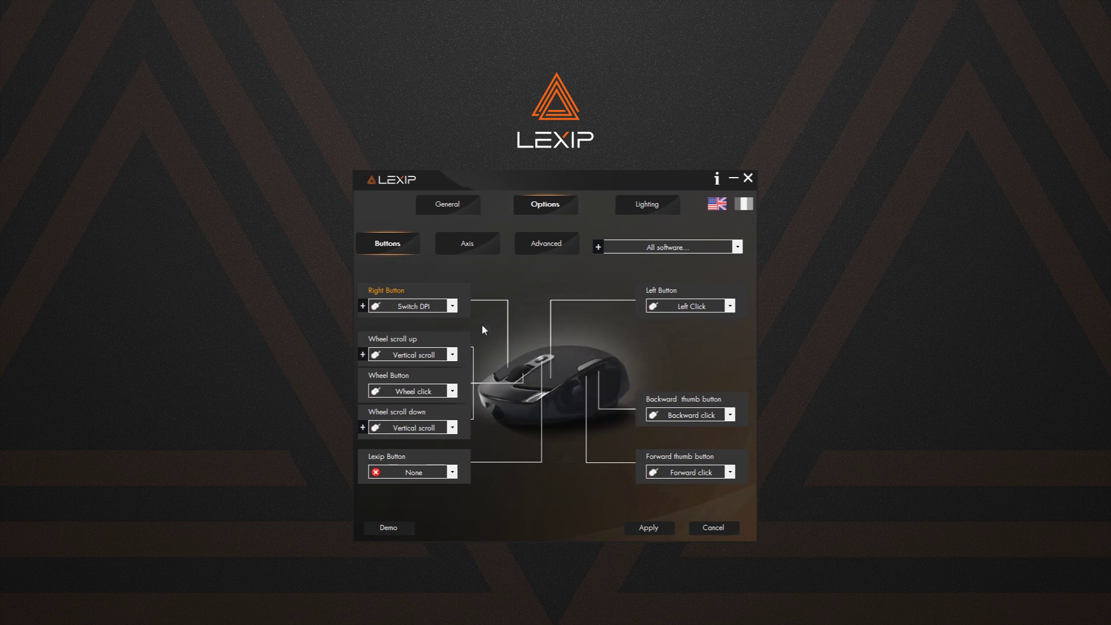
Set the Right Button to Switch Profil, targeting the Fortnite profile.
{"action": "left_click", "coordinate": [452, 306]}
{"action": "left_click", "coordinate": [461, 392]}
{"action": "left_click", "coordinate": [363, 305]}
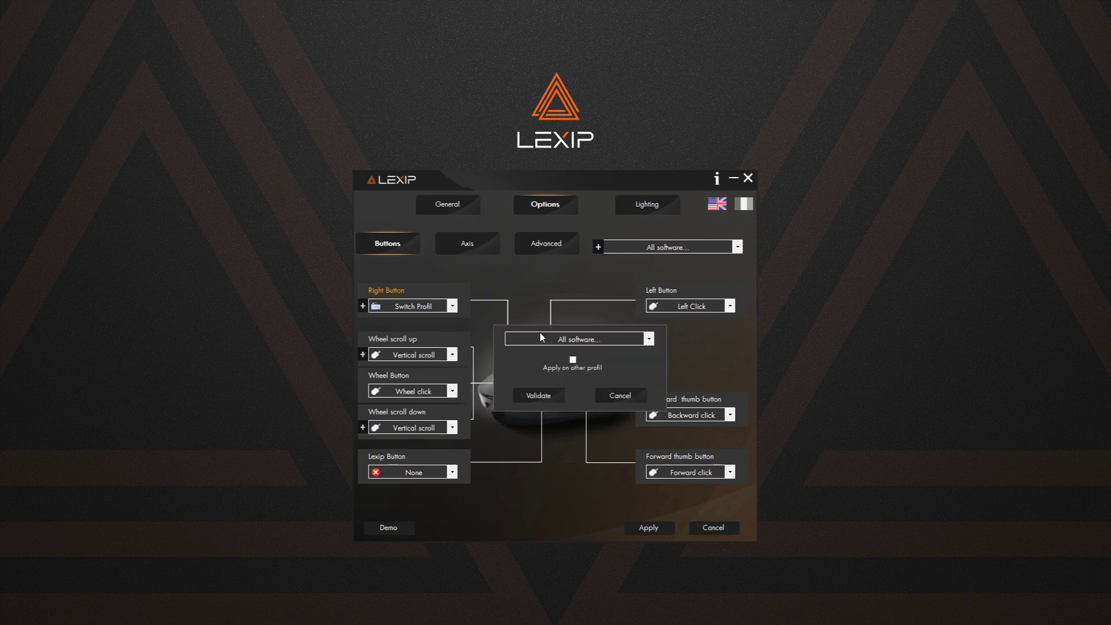
{"action": "left_click", "coordinate": [591, 342]}
{"action": "scroll", "coordinate": [598, 384], "scroll_direction": "down", "scroll_amount": 1}
{"action": "left_click", "coordinate": [598, 449]}
{"action": "left_click", "coordinate": [573, 359]}
{"action": "left_click", "coordinate": [620, 396]}
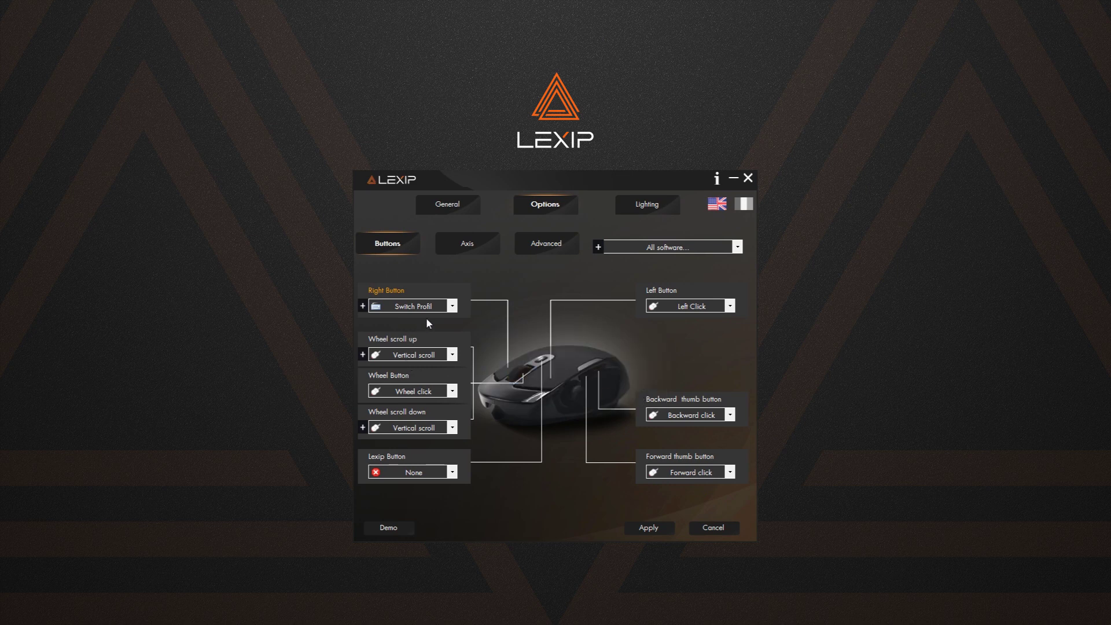
{"action": "left_click", "coordinate": [465, 244]}
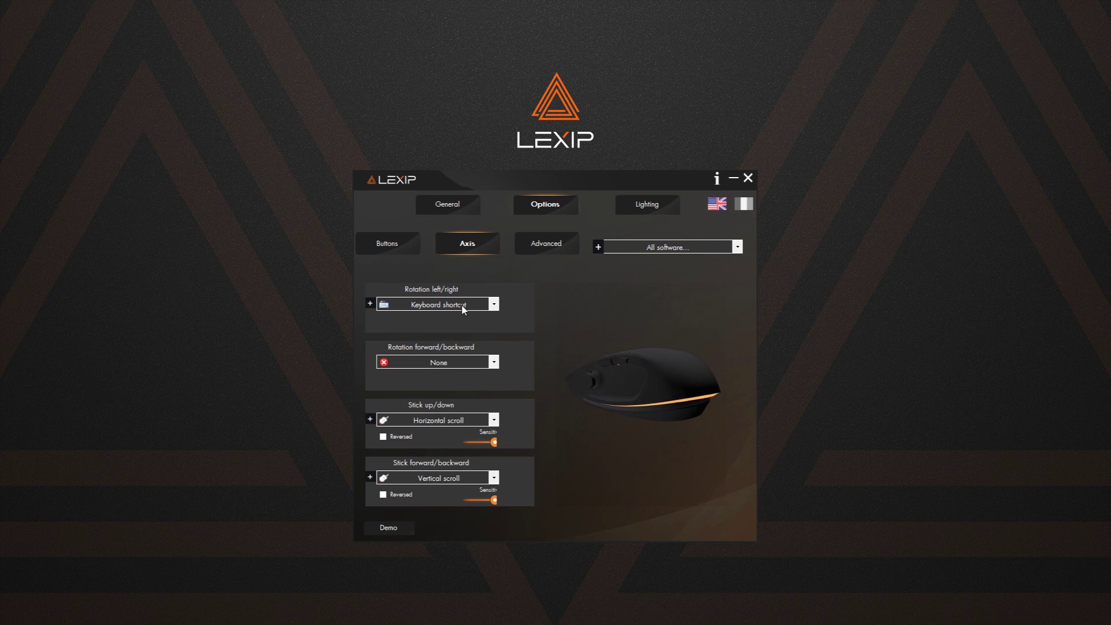
Check and dismiss the rotation left/right shortcut settings, then pick joystick actions for that axis.
{"action": "left_click", "coordinate": [370, 304]}
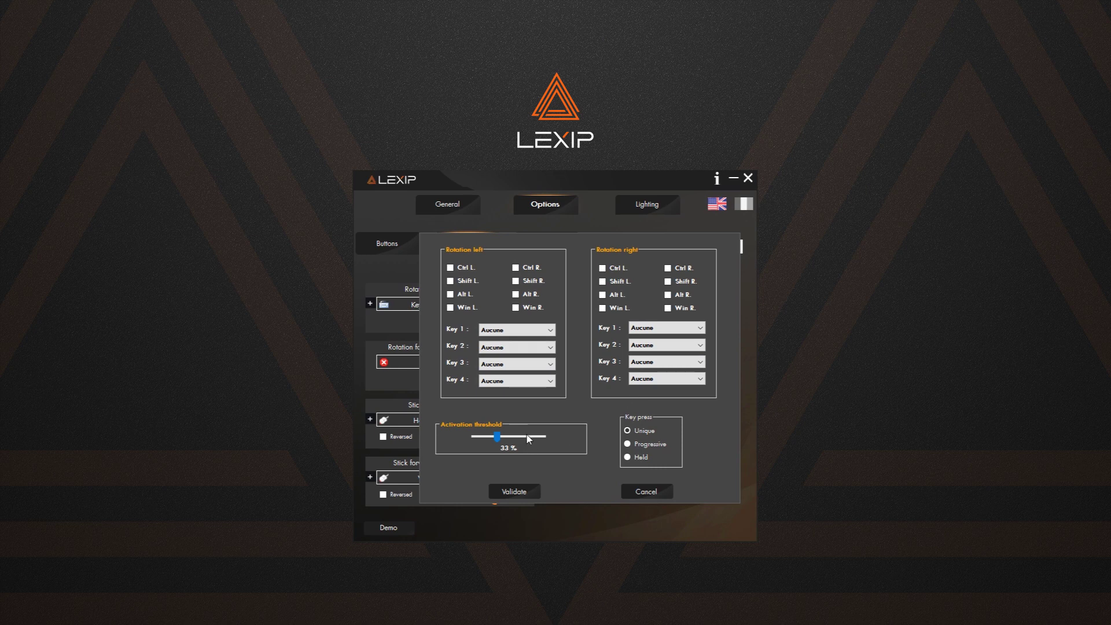
{"action": "left_click", "coordinate": [648, 491]}
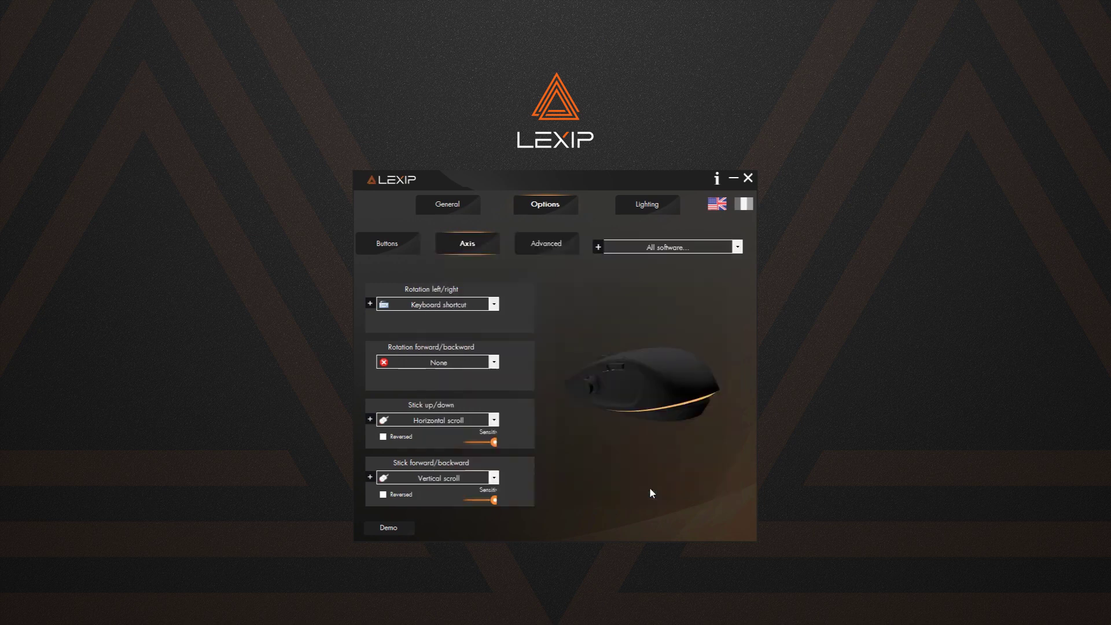
{"action": "left_click", "coordinate": [495, 306]}
{"action": "left_click", "coordinate": [492, 319]}
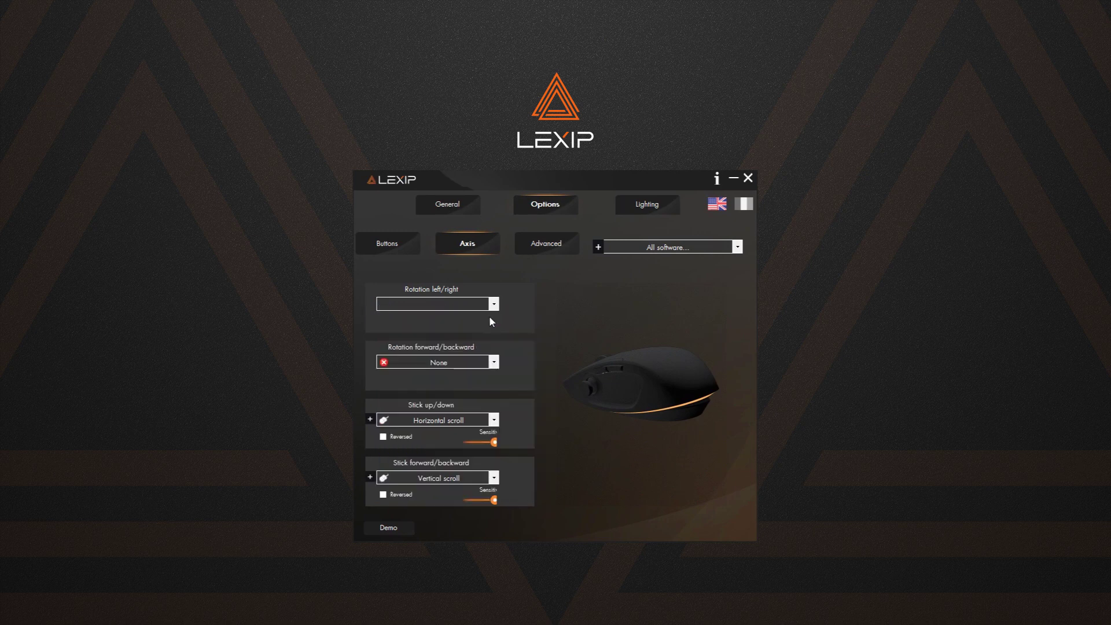
Map rotation left/right to a reversed Joystick axis Rx, then return to the main action list.
{"action": "left_click", "coordinate": [494, 305]}
{"action": "left_click", "coordinate": [488, 402]}
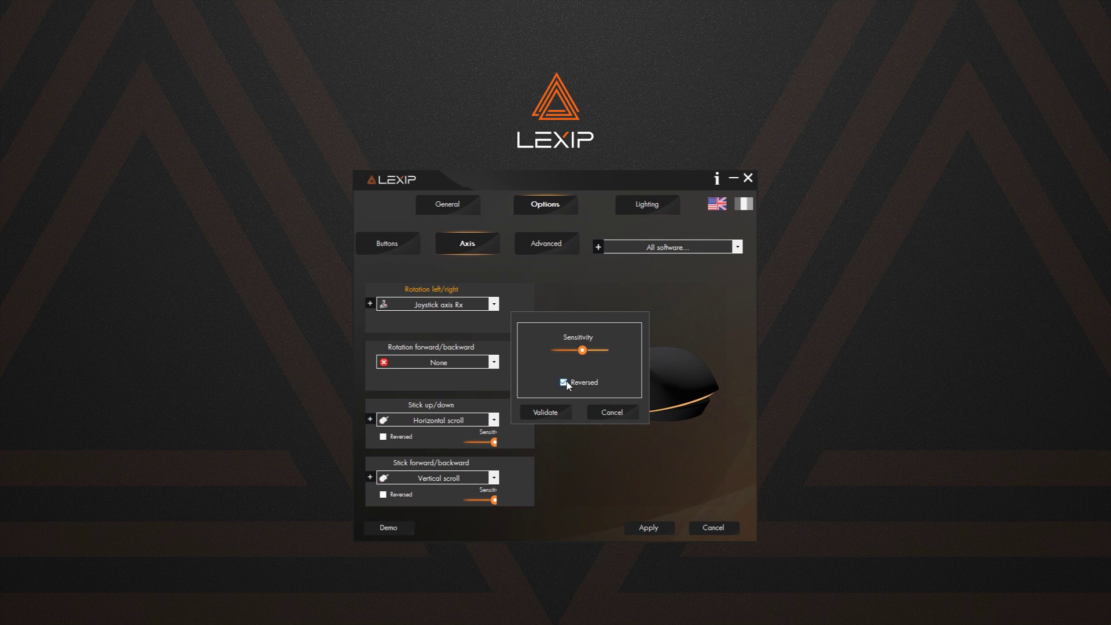
{"action": "left_click", "coordinate": [566, 415]}
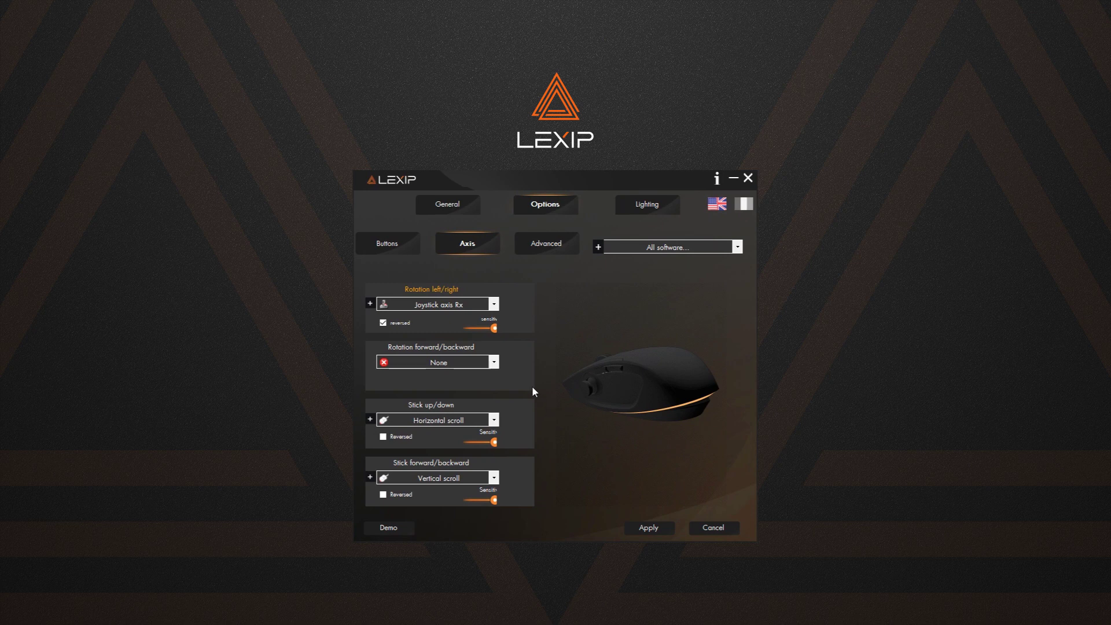
{"action": "left_click", "coordinate": [494, 307]}
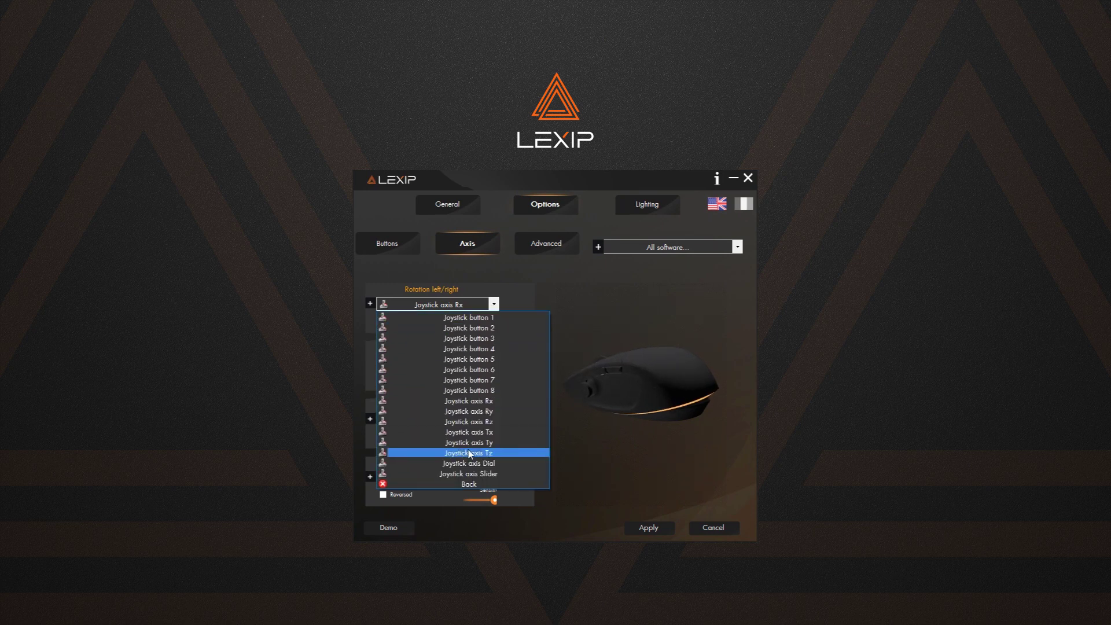
{"action": "left_click", "coordinate": [476, 485]}
{"action": "left_click", "coordinate": [494, 305]}
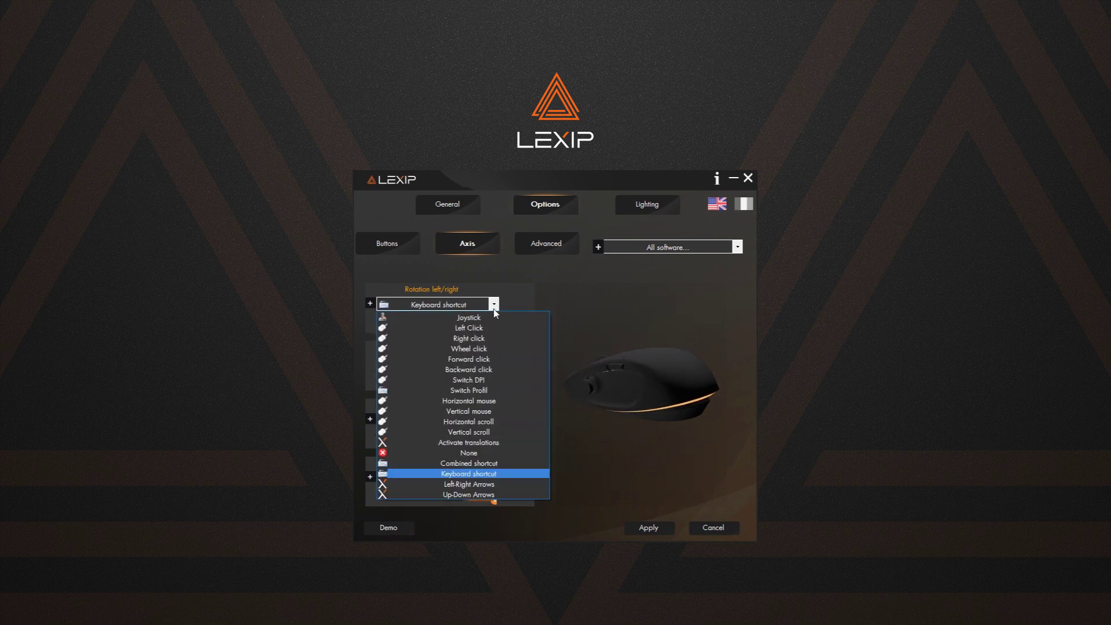
Assign Combined shortcut to rotation left/right with the mouse axis left at None.
{"action": "left_click", "coordinate": [511, 463]}
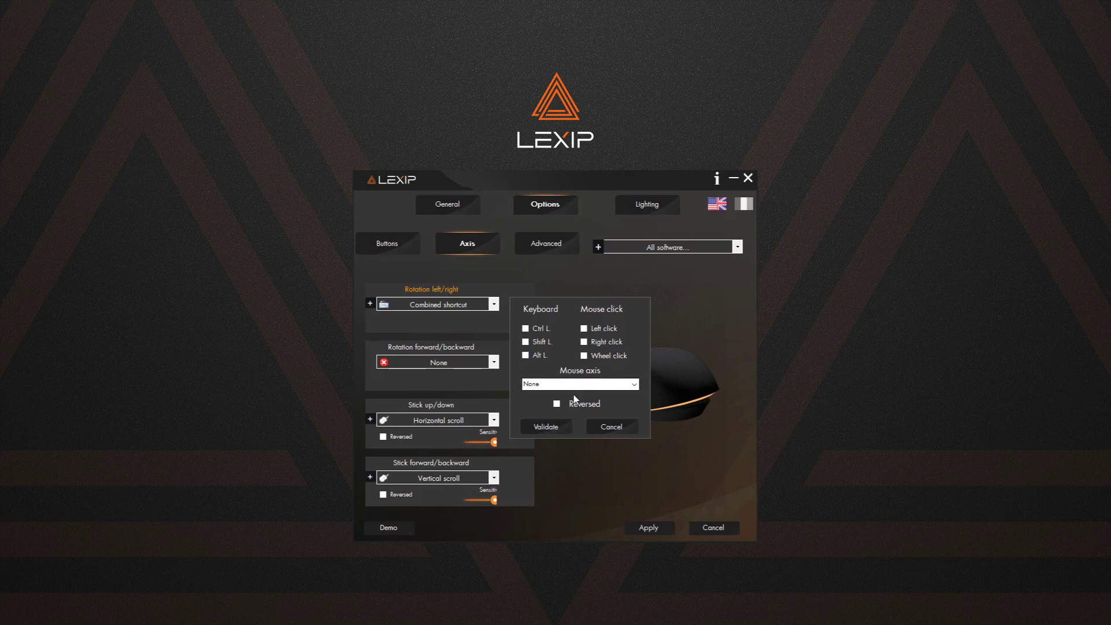
{"action": "left_click", "coordinate": [634, 385]}
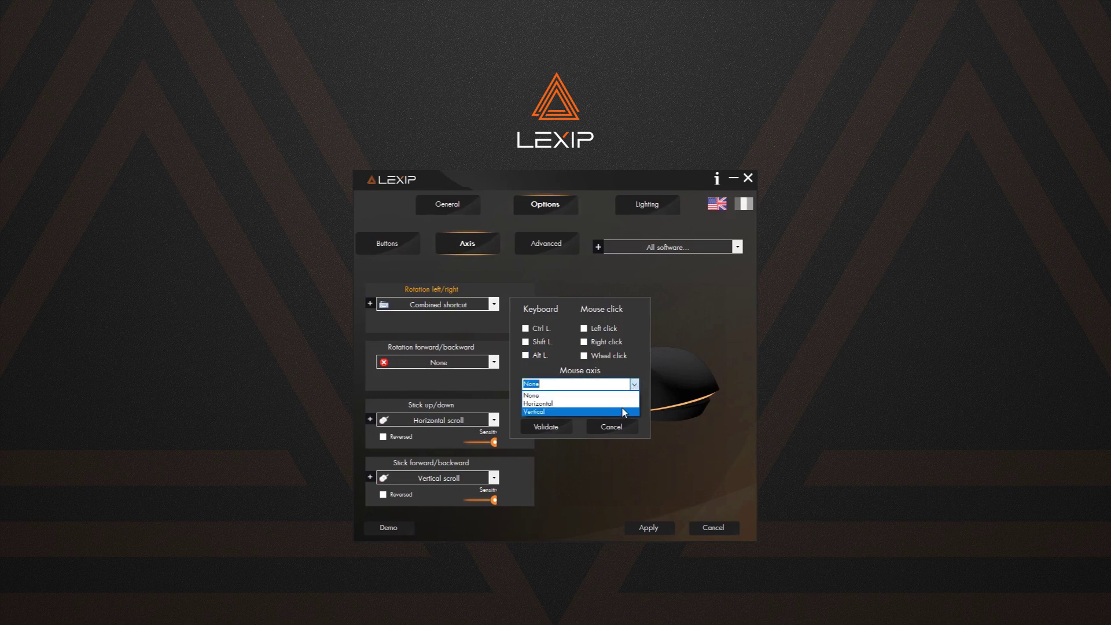
{"action": "left_click", "coordinate": [575, 411]}
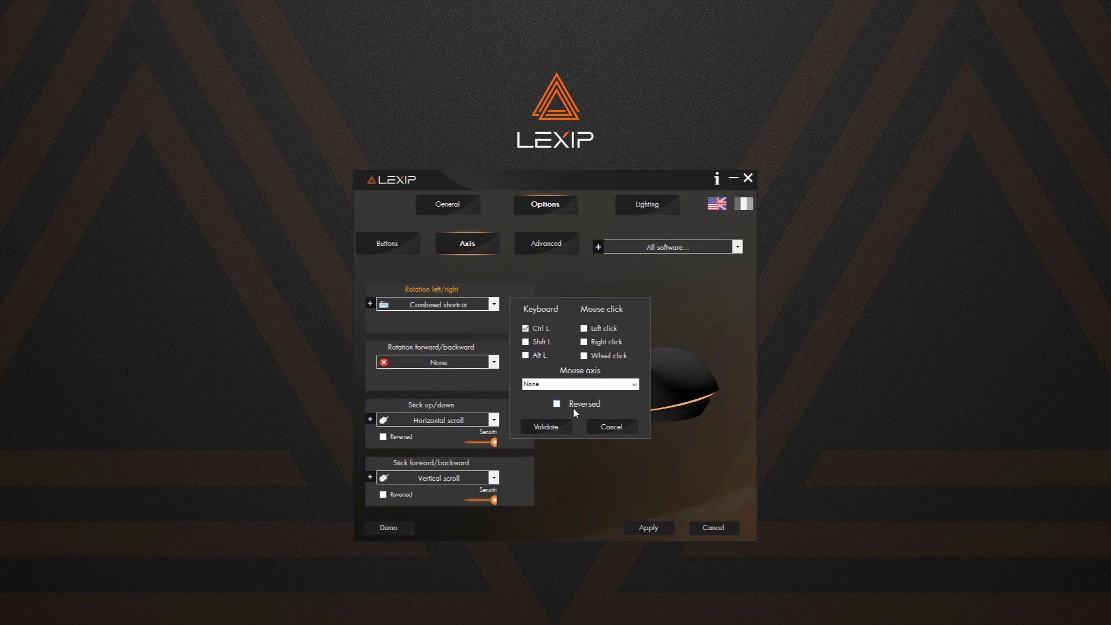
{"action": "left_click", "coordinate": [607, 427]}
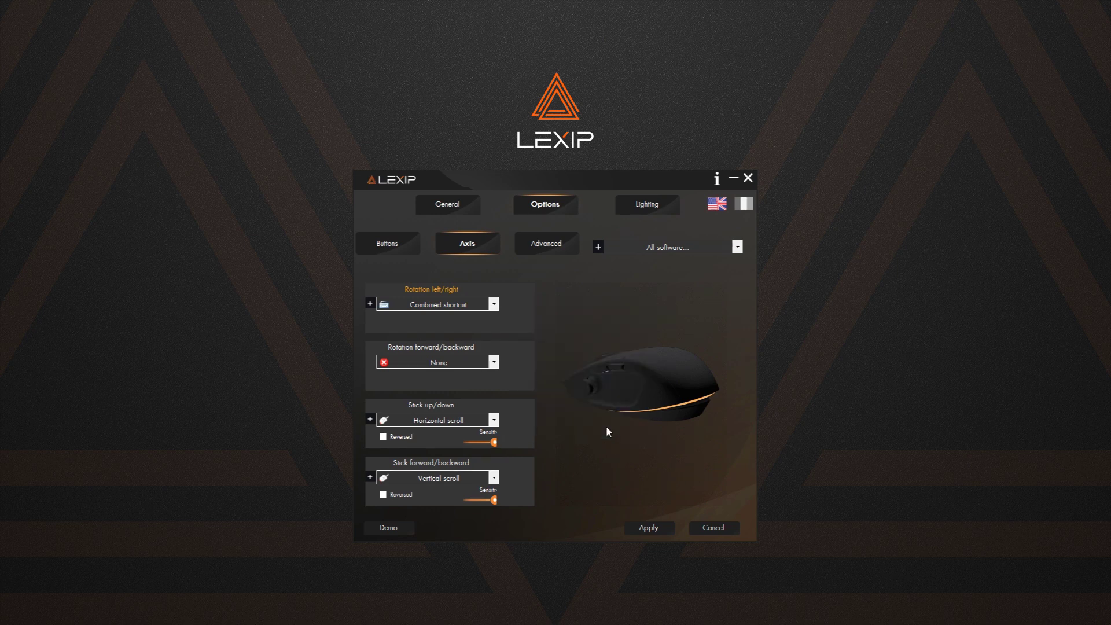
{"action": "left_click", "coordinate": [546, 244]}
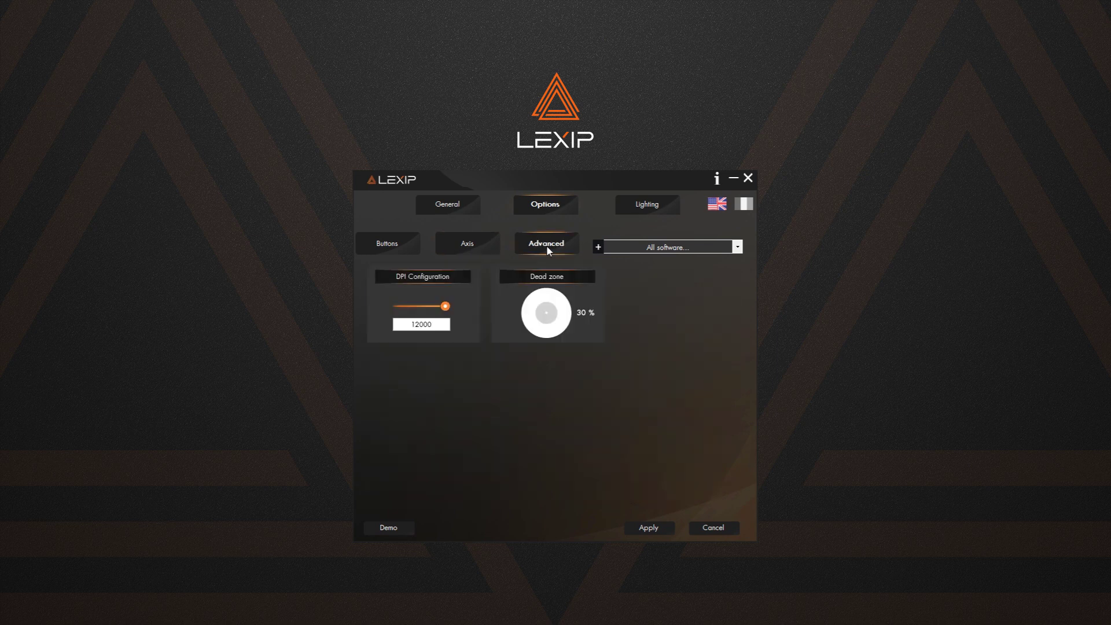
Raise the DPI to 12000, keep the dead zone at 30 %, and apply.
{"action": "mouse_move", "coordinate": [447, 306]}
{"action": "left_mouse_down"}
{"action": "mouse_move", "coordinate": [428, 308]}
{"action": "mouse_move", "coordinate": [449, 309]}
{"action": "left_mouse_up"}
{"action": "mouse_move", "coordinate": [547, 312]}
{"action": "left_mouse_down"}
{"action": "mouse_move", "coordinate": [532, 298]}
{"action": "mouse_move", "coordinate": [540, 306]}
{"action": "left_mouse_up"}
{"action": "left_click", "coordinate": [659, 526]}
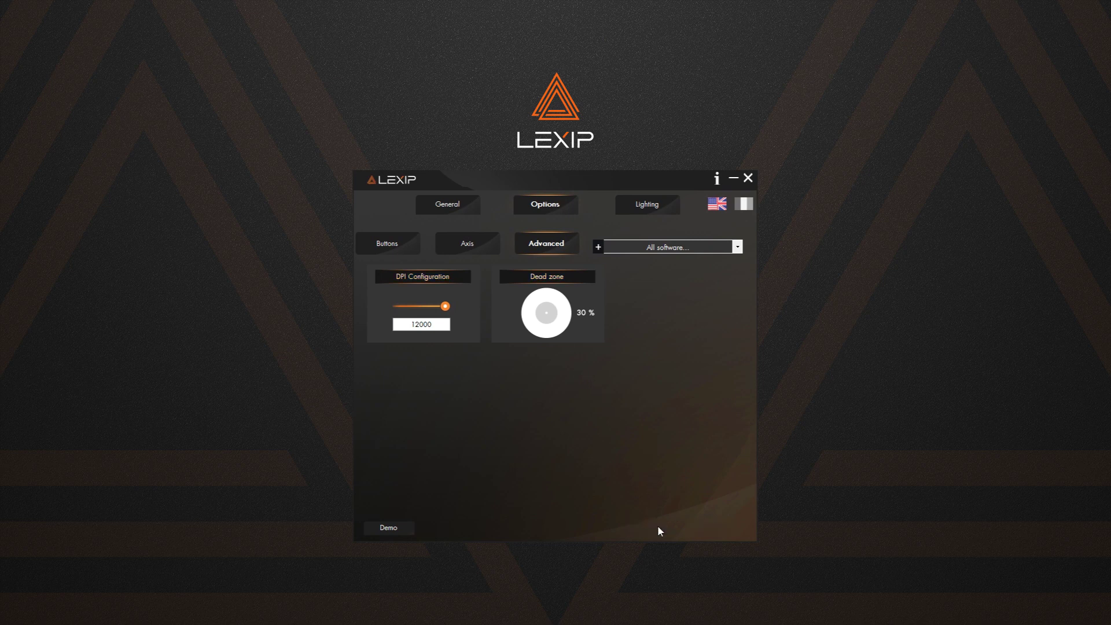